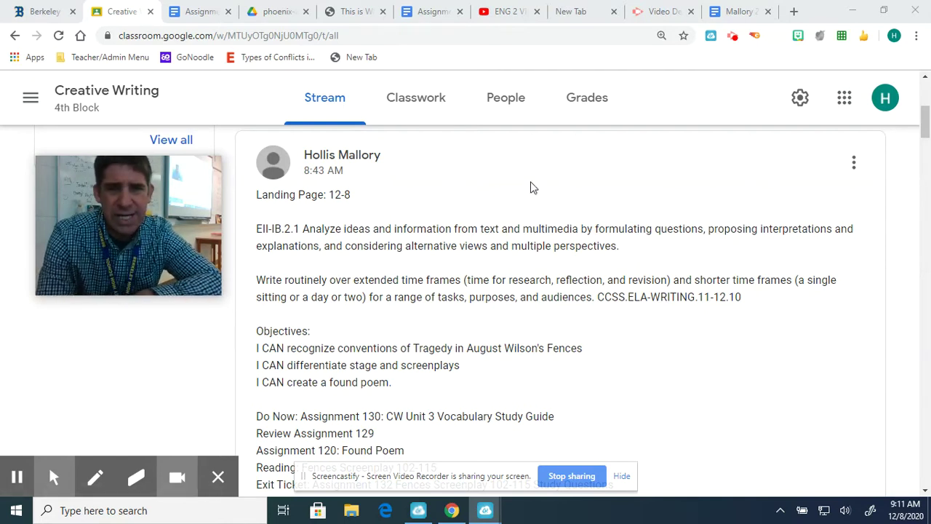
- Open Assignment 130's Drama Vocabulary Study Guide doc from Classwork and scroll through it
{"action": "scroll", "coordinate": [530, 393], "scroll_direction": "down", "scroll_amount": 2}
{"action": "left_click", "coordinate": [419, 110]}
{"action": "left_click", "coordinate": [397, 277]}
{"action": "scroll", "coordinate": [477, 342], "scroll_direction": "down", "scroll_amount": 3}
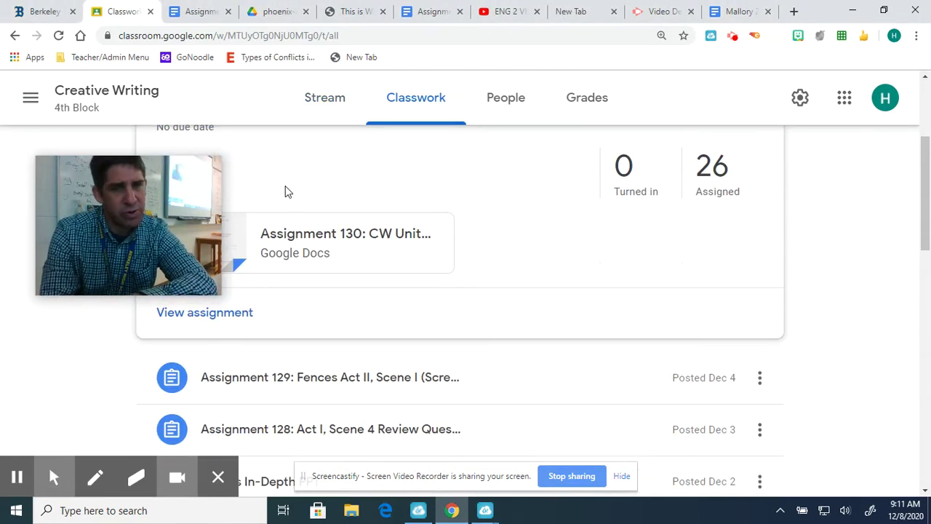
{"action": "left_click", "coordinate": [424, 264]}
{"action": "scroll", "coordinate": [409, 364], "scroll_direction": "down", "scroll_amount": 5}
{"action": "scroll", "coordinate": [265, 314], "scroll_direction": "up", "scroll_amount": 3}
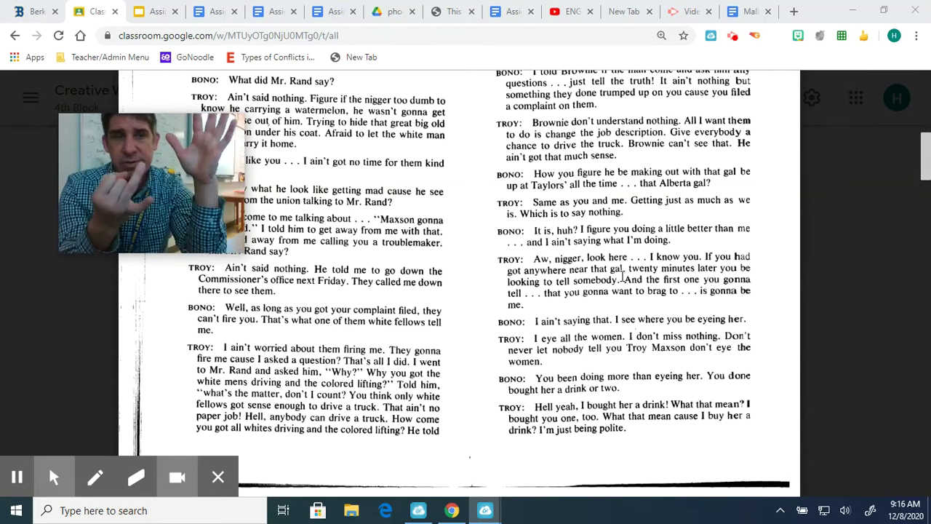
- Switch to the Found Poem deck and bring up the student poem slides 9 and 8
{"action": "key", "text": "ctrl+Tab"}
{"action": "left_click", "coordinate": [396, 234]}
{"action": "left_click", "coordinate": [379, 229]}
{"action": "scroll", "coordinate": [95, 415], "scroll_direction": "down", "scroll_amount": 4}
{"action": "left_click", "coordinate": [93, 372]}
{"action": "left_click", "coordinate": [98, 302]}
- Type the opening Fences line into slide 9's top orange box, then return to Classroom
{"action": "left_click", "coordinate": [87, 371]}
{"action": "left_click", "coordinate": [384, 220]}
{"action": "left_click", "coordinate": [500, 291]}
{"action": "left_click", "coordinate": [441, 240]}
{"action": "left_click", "coordinate": [448, 233]}
{"action": "type", "text": "ou've been doing more than eyeing her"}
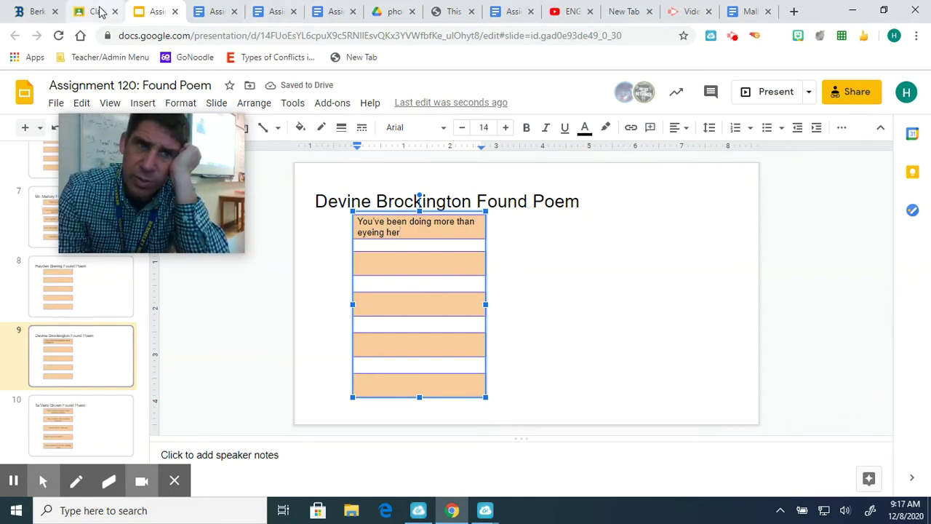
{"action": "left_click", "coordinate": [98, 11]}
- Review slide 7 and the orange boxes on the Found Poem Master slide
{"action": "left_click", "coordinate": [155, 12]}
{"action": "left_click", "coordinate": [40, 230]}
{"action": "left_click", "coordinate": [37, 155]}
{"action": "left_click", "coordinate": [377, 230]}
{"action": "left_click", "coordinate": [394, 302]}
- Look over slides 8, 7 and 9, then go back to the Fences PDF and close it
{"action": "left_click", "coordinate": [66, 339]}
{"action": "left_click", "coordinate": [387, 226]}
{"action": "left_click", "coordinate": [46, 267]}
{"action": "left_click", "coordinate": [75, 405]}
{"action": "left_click", "coordinate": [80, 12]}
{"action": "left_click", "coordinate": [30, 100]}
- Go from the Stream objectives to Classwork and find the Fences Screenplay material
{"action": "left_click", "coordinate": [305, 104]}
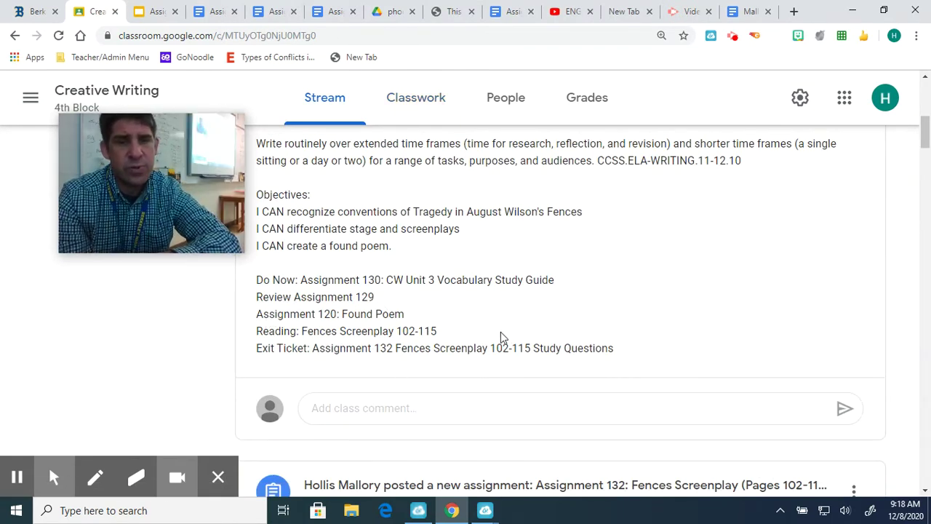
{"action": "left_click", "coordinate": [420, 100]}
{"action": "scroll", "coordinate": [495, 314], "scroll_direction": "up", "scroll_amount": 5}
{"action": "scroll", "coordinate": [426, 235], "scroll_direction": "up", "scroll_amount": 5}
{"action": "scroll", "coordinate": [422, 232], "scroll_direction": "up", "scroll_amount": 2}
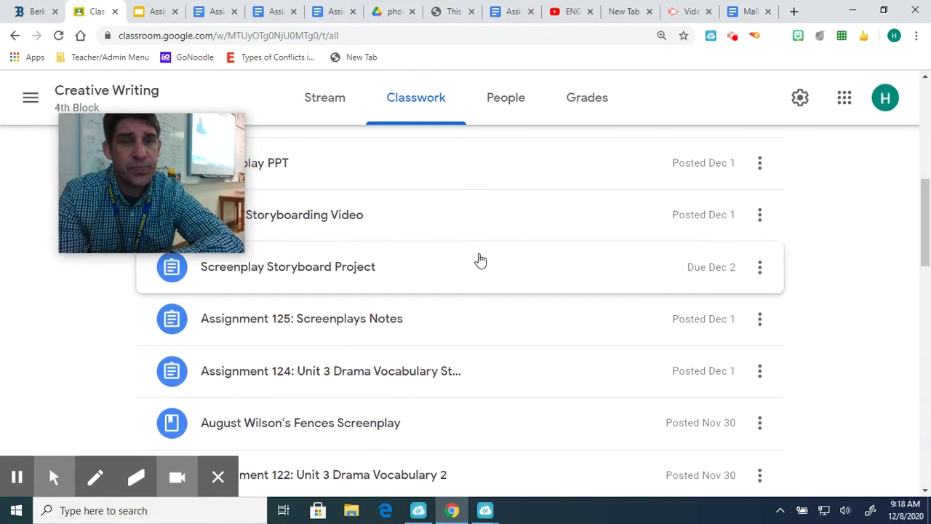
{"action": "scroll", "coordinate": [363, 378], "scroll_direction": "up", "scroll_amount": 2}
{"action": "scroll", "coordinate": [354, 375], "scroll_direction": "up", "scroll_amount": 2}
{"action": "scroll", "coordinate": [428, 400], "scroll_direction": "up", "scroll_amount": 2}
{"action": "scroll", "coordinate": [400, 371], "scroll_direction": "up", "scroll_amount": 1}
{"action": "scroll", "coordinate": [403, 372], "scroll_direction": "down", "scroll_amount": 2}
{"action": "scroll", "coordinate": [390, 374], "scroll_direction": "down", "scroll_amount": 1}
{"action": "scroll", "coordinate": [413, 371], "scroll_direction": "down", "scroll_amount": 3}
{"action": "scroll", "coordinate": [269, 373], "scroll_direction": "down", "scroll_amount": 1}
- Expand August Wilson's Fences Screenplay and preview FENCES.pdf before closing the viewer
{"action": "left_click", "coordinate": [306, 417]}
{"action": "scroll", "coordinate": [344, 430], "scroll_direction": "down", "scroll_amount": 3}
{"action": "left_click", "coordinate": [296, 328]}
{"action": "scroll", "coordinate": [497, 400], "scroll_direction": "down", "scroll_amount": 3}
{"action": "left_click", "coordinate": [855, 196]}
- Open FENCES.pdf and move through it to page 102 of 145
{"action": "left_click", "coordinate": [323, 275]}
{"action": "left_click_drag", "start_coordinate": [925, 95], "coordinate": [895, 338]}
{"action": "mouse_move", "coordinate": [693, 346]}
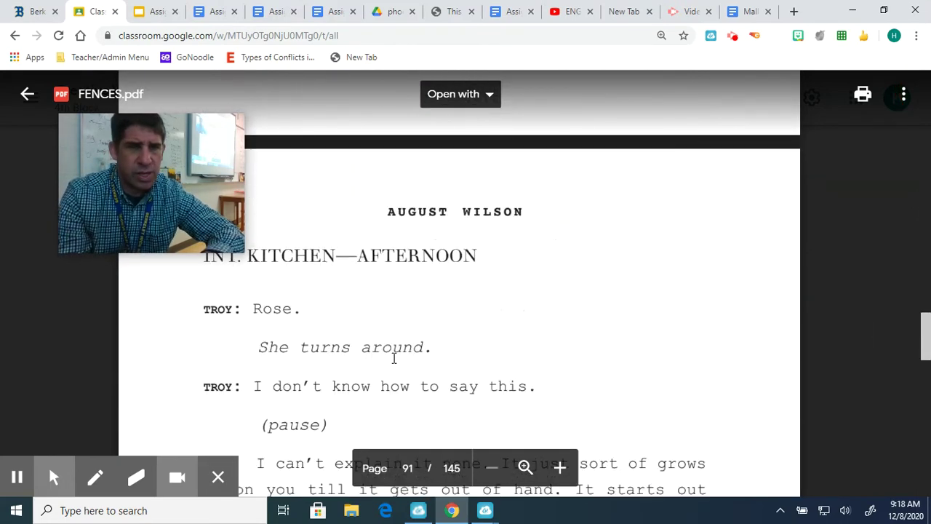
{"action": "scroll", "coordinate": [655, 350], "scroll_direction": "down", "scroll_amount": 2}
{"action": "scroll", "coordinate": [610, 389], "scroll_direction": "down", "scroll_amount": 2}
{"action": "scroll", "coordinate": [603, 348], "scroll_direction": "down", "scroll_amount": 5}
{"action": "scroll", "coordinate": [566, 335], "scroll_direction": "down", "scroll_amount": 5}
{"action": "scroll", "coordinate": [575, 349], "scroll_direction": "down", "scroll_amount": 2}
{"action": "scroll", "coordinate": [588, 362], "scroll_direction": "down", "scroll_amount": 5}
{"action": "left_click_drag", "start_coordinate": [928, 364], "coordinate": [925, 393]}
{"action": "scroll", "coordinate": [653, 345], "scroll_direction": "up", "scroll_amount": 3}
{"action": "scroll", "coordinate": [458, 264], "scroll_direction": "up", "scroll_amount": 3}
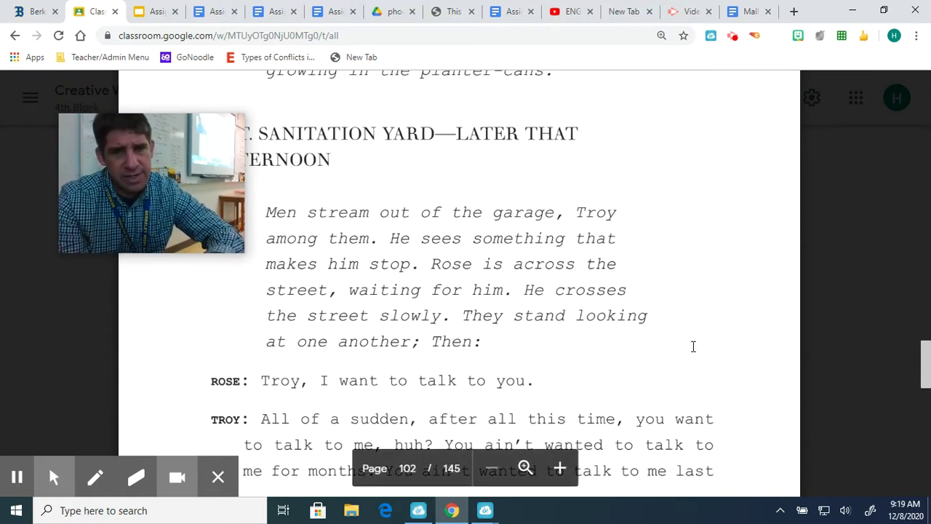